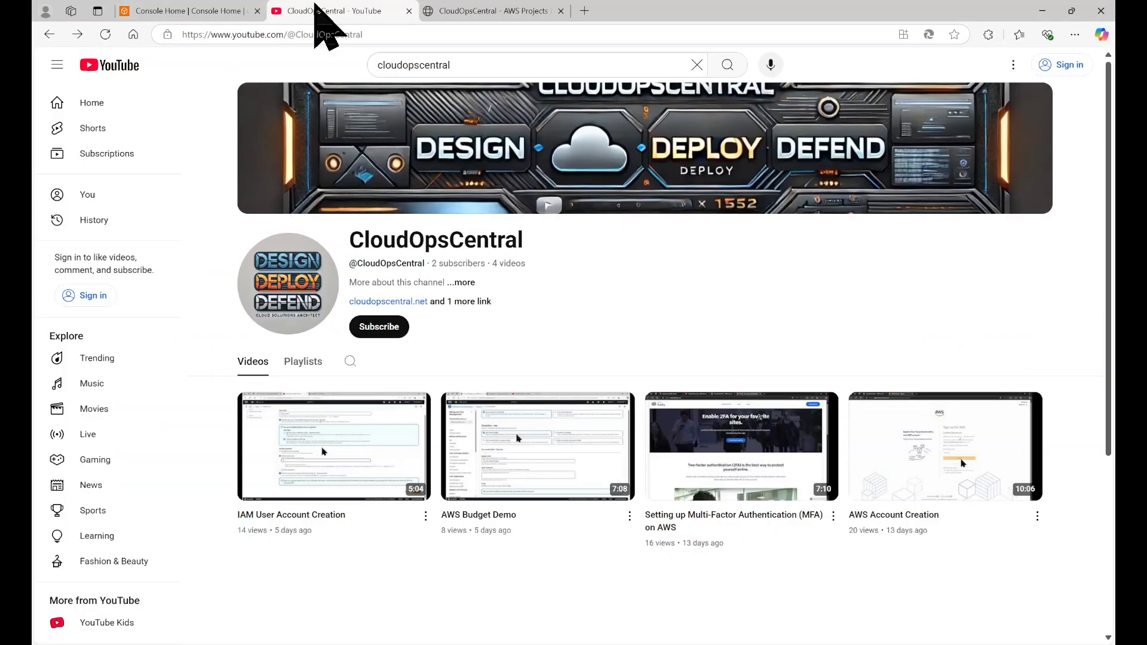
Step: Browse the CloudOpsCentral featured projects and the portfolio page of the linked personal website, and return to the YouTube channel
{"action": "left_click", "coordinate": [456, 12]}
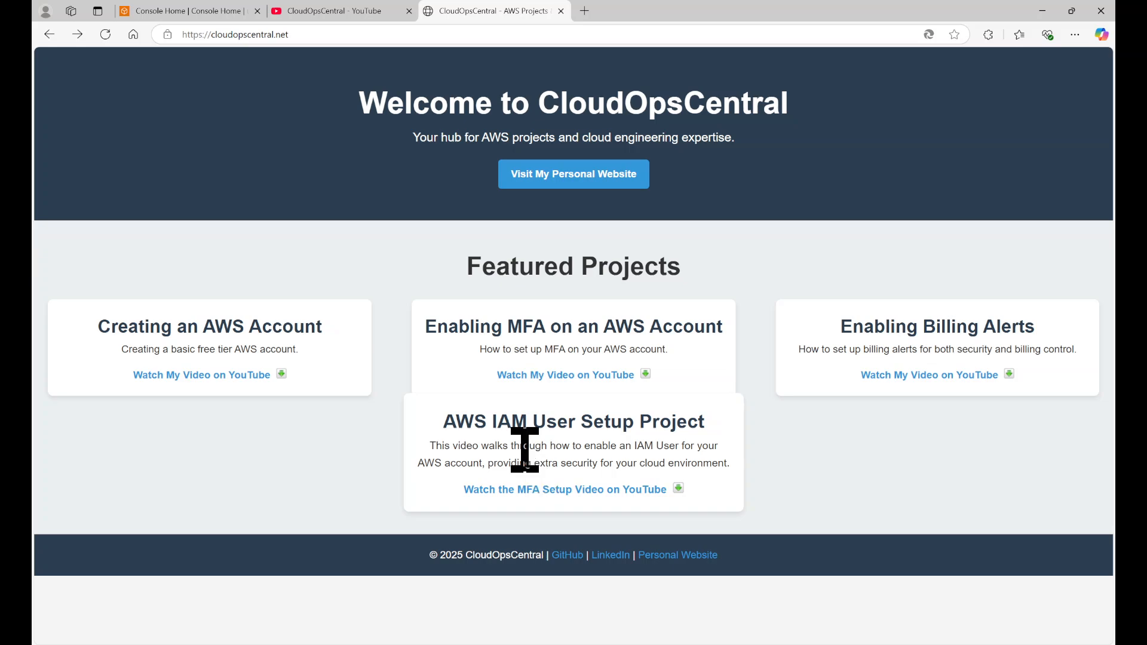
{"action": "left_click", "coordinate": [592, 176]}
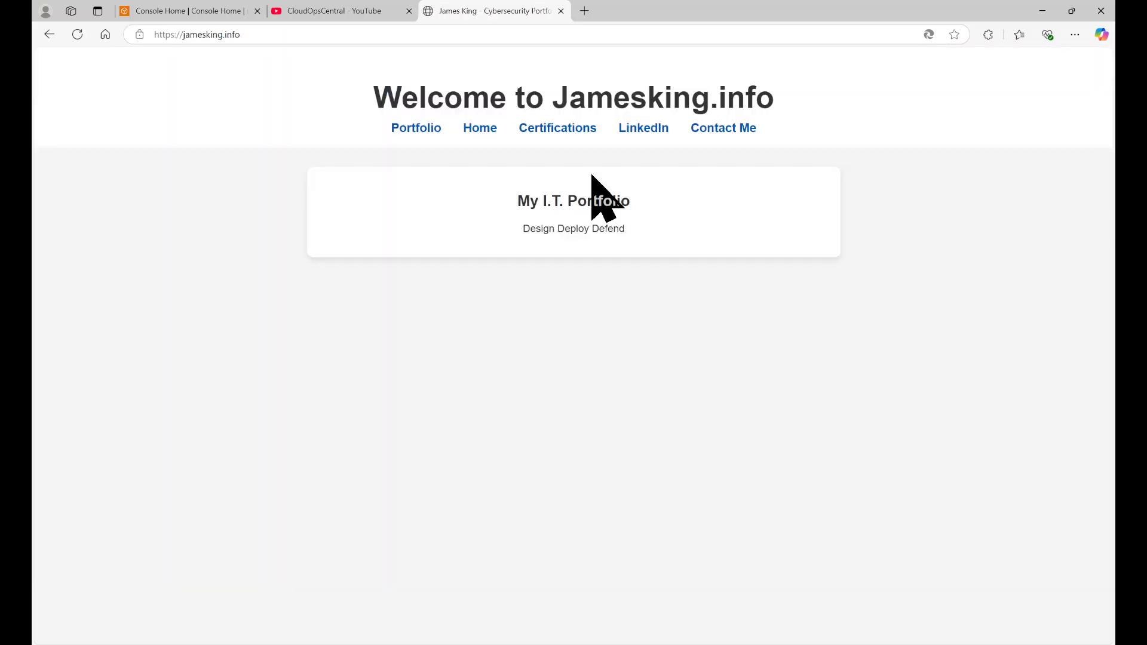
{"action": "left_click", "coordinate": [418, 127]}
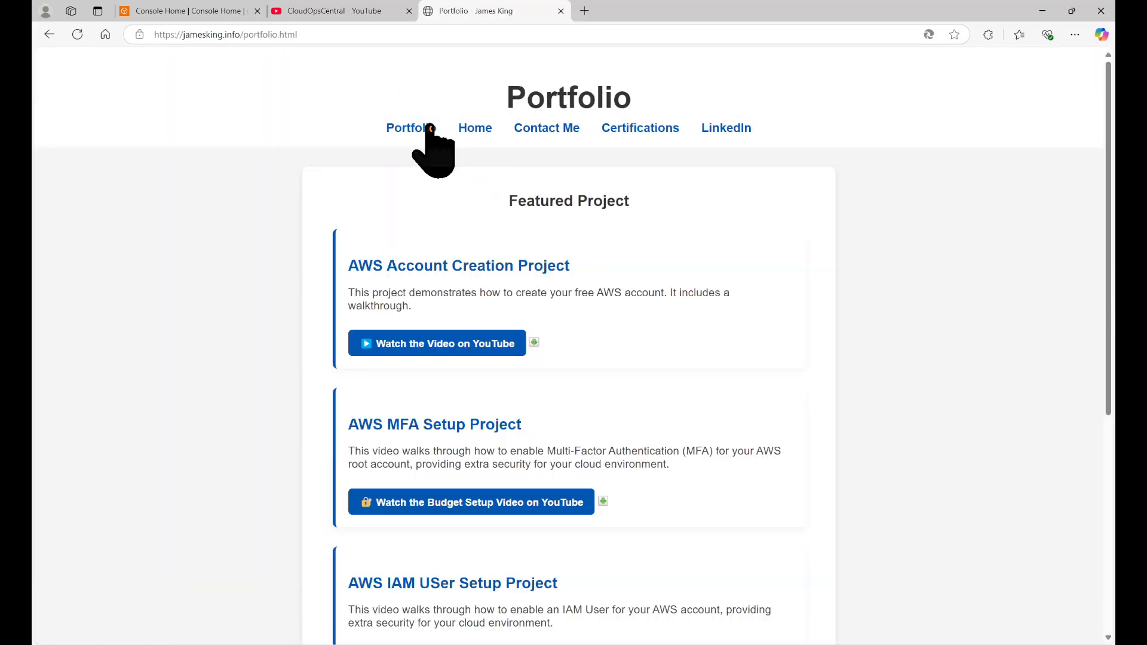
{"action": "scroll", "coordinate": [525, 249], "scroll_direction": "down", "scroll_amount": 5}
{"action": "scroll", "coordinate": [525, 250], "scroll_direction": "down", "scroll_amount": 1}
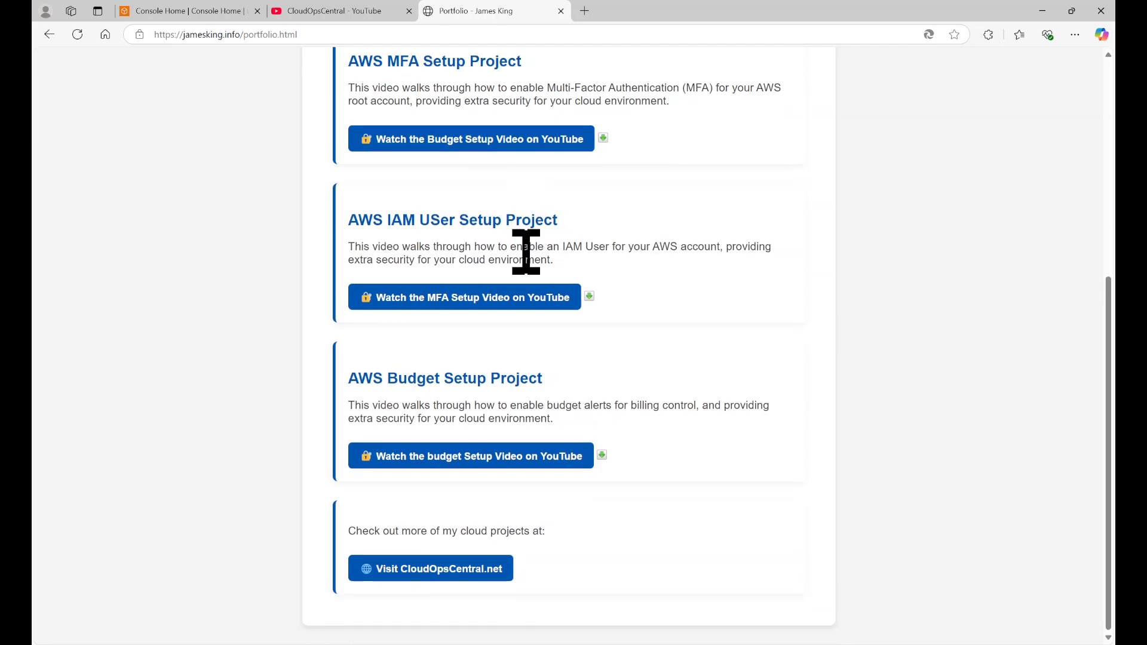
{"action": "scroll", "coordinate": [525, 250], "scroll_direction": "up", "scroll_amount": 6}
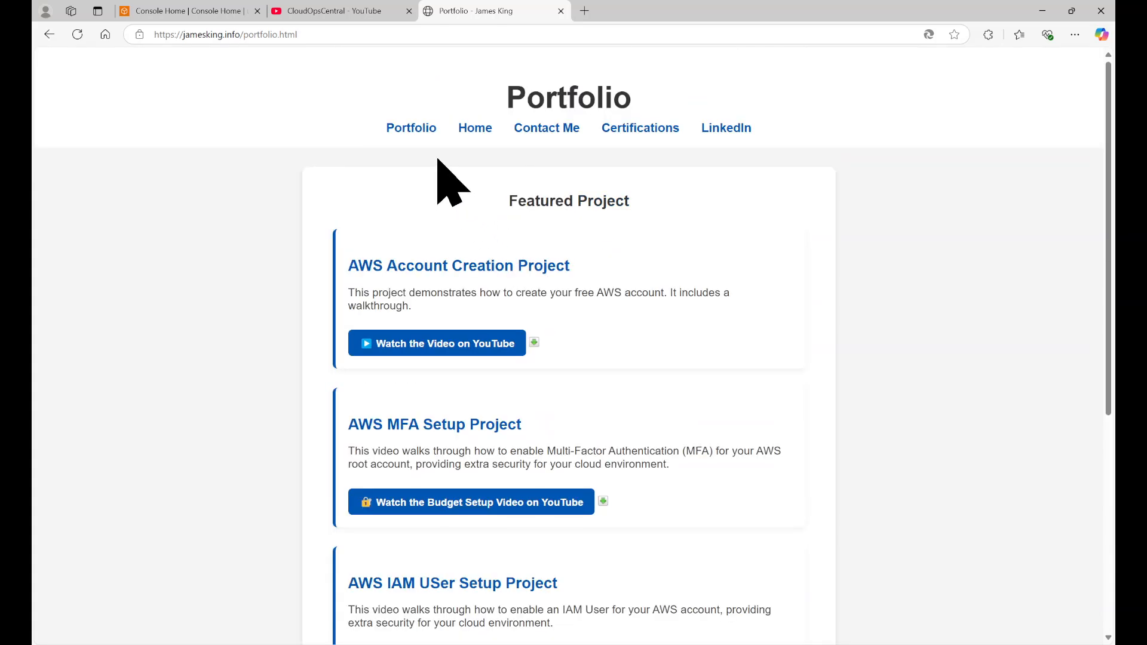
{"action": "left_click", "coordinate": [357, 12]}
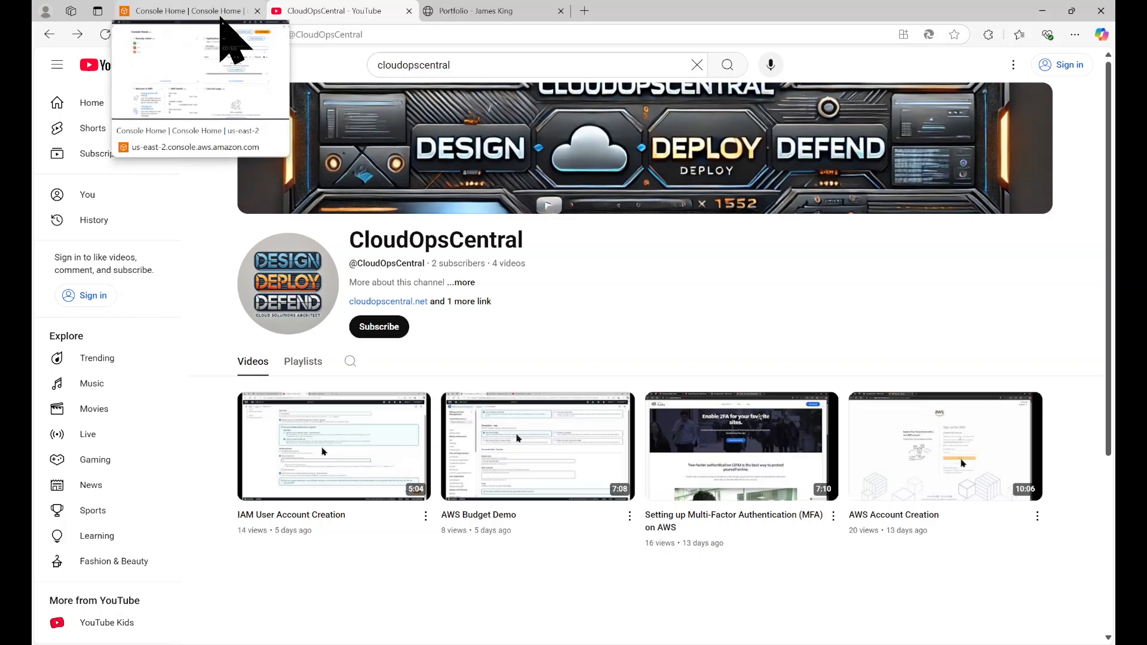
Step: Switch to the AWS console, search for S3, open the service and start creating a bucket
{"action": "left_click", "coordinate": [218, 17]}
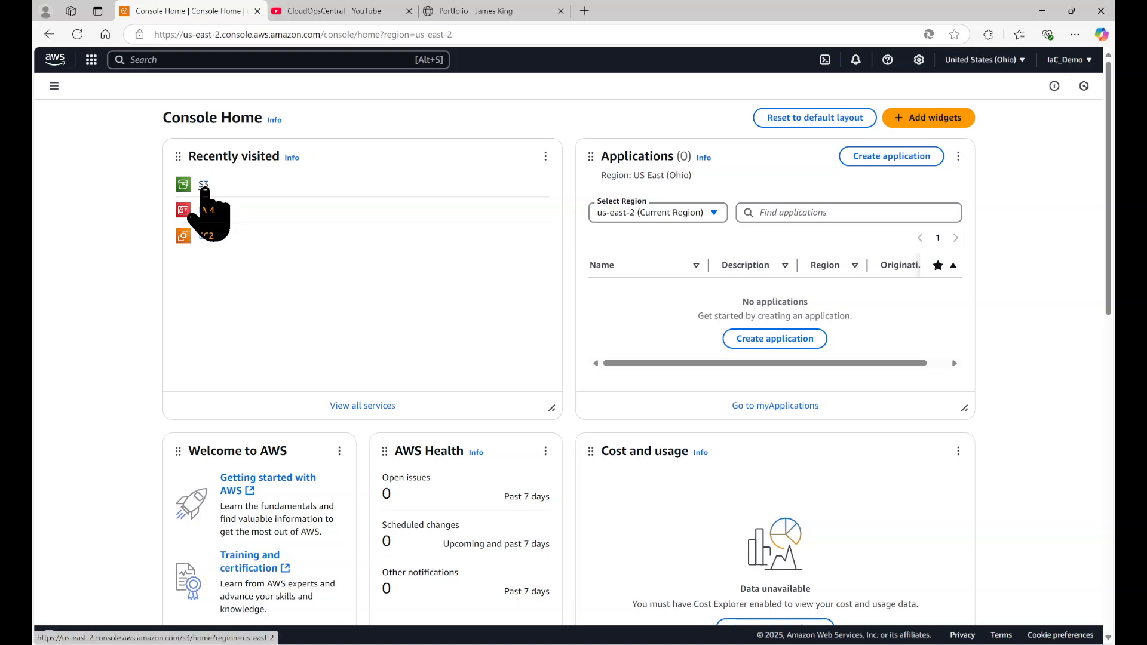
{"action": "left_click", "coordinate": [227, 60]}
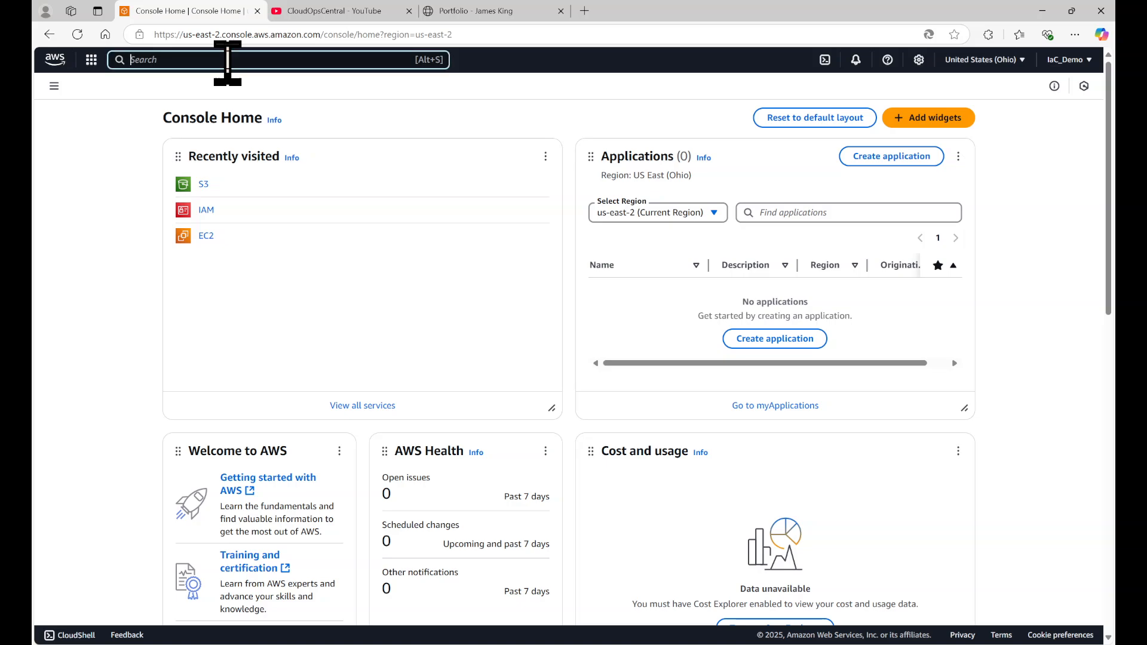
{"action": "type", "text": "S3"}
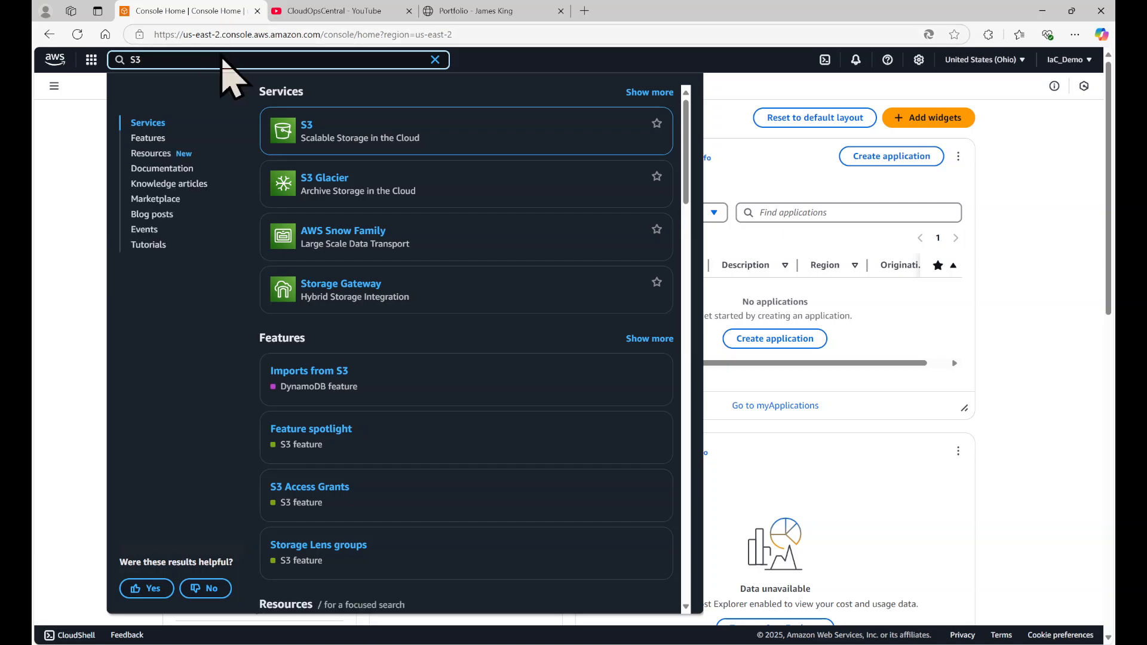
{"action": "left_click", "coordinate": [306, 124]}
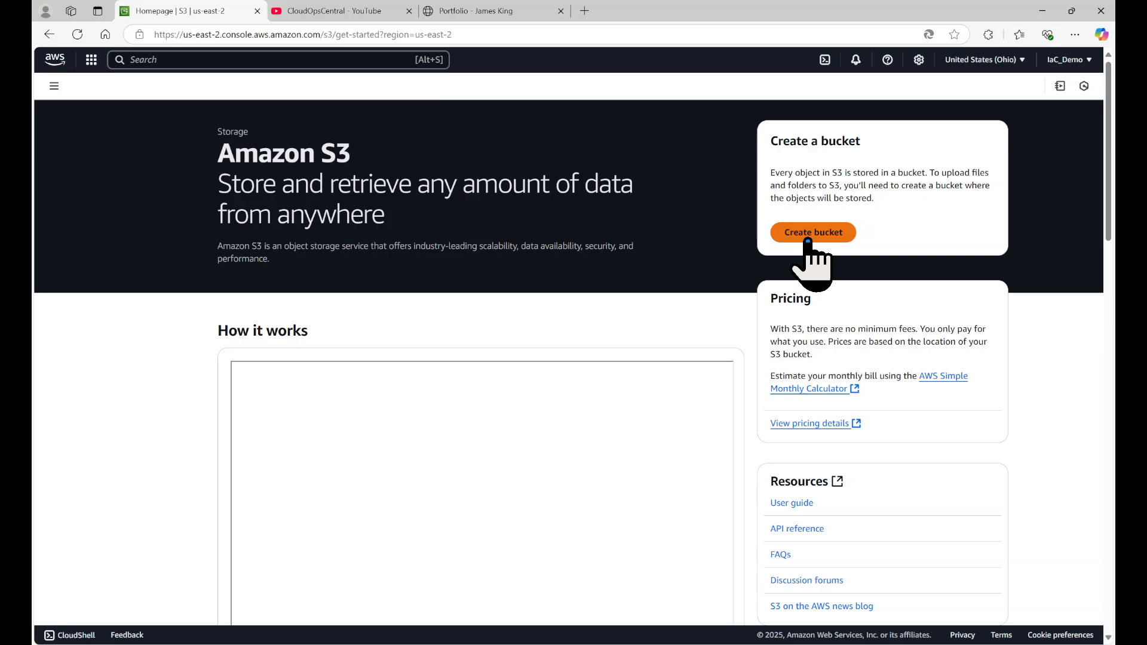
{"action": "left_click", "coordinate": [808, 233]}
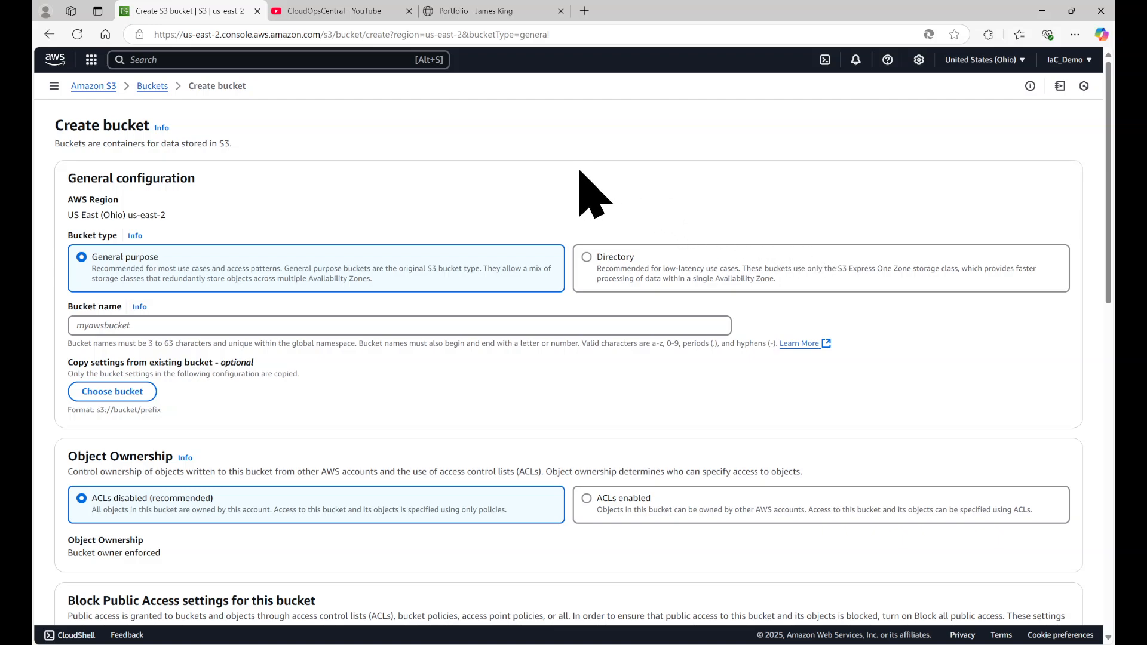
Step: Name the new general purpose bucket mytestbucket-01
{"action": "scroll", "coordinate": [469, 189], "scroll_direction": "down", "scroll_amount": 1}
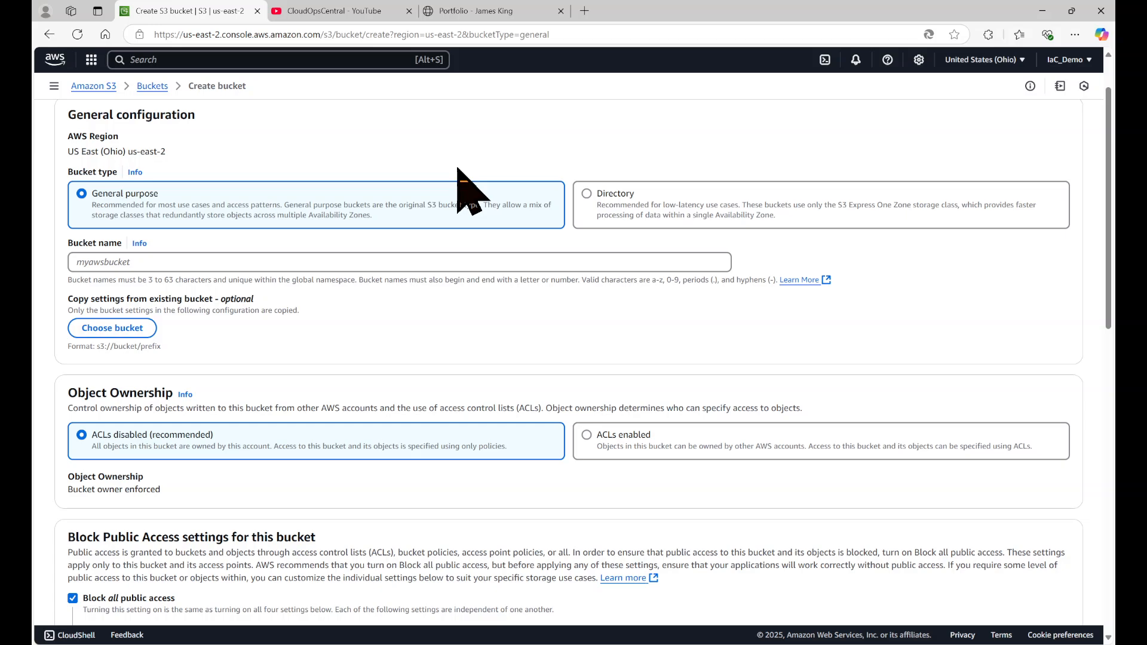
{"action": "scroll", "coordinate": [458, 169], "scroll_direction": "up", "scroll_amount": 1}
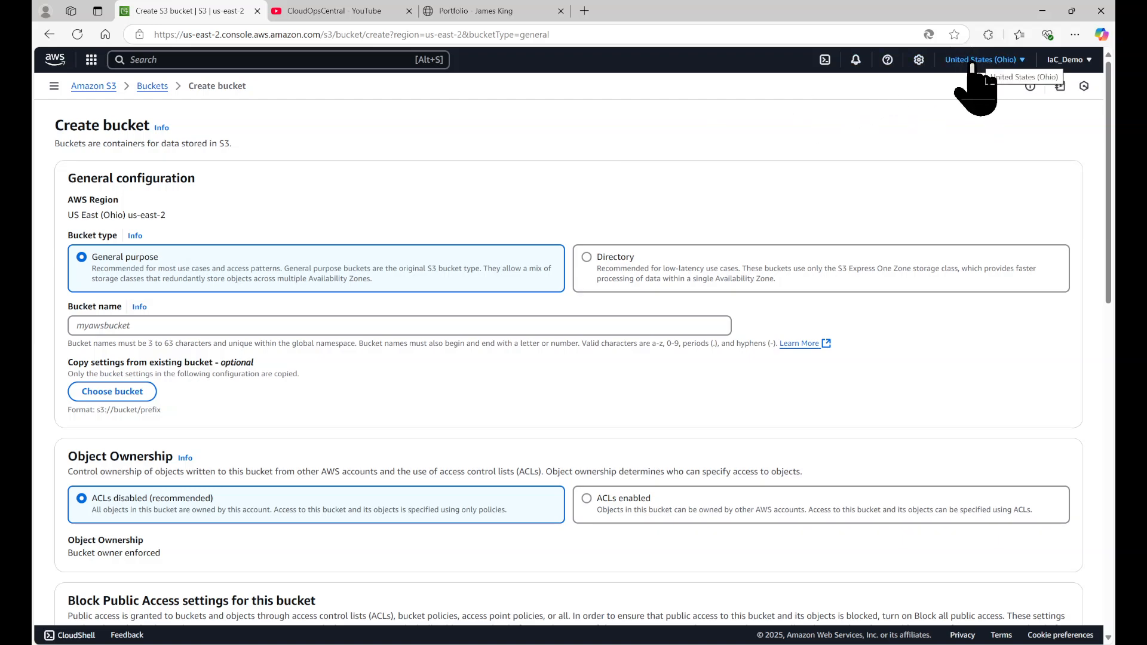
{"action": "left_click", "coordinate": [307, 323]}
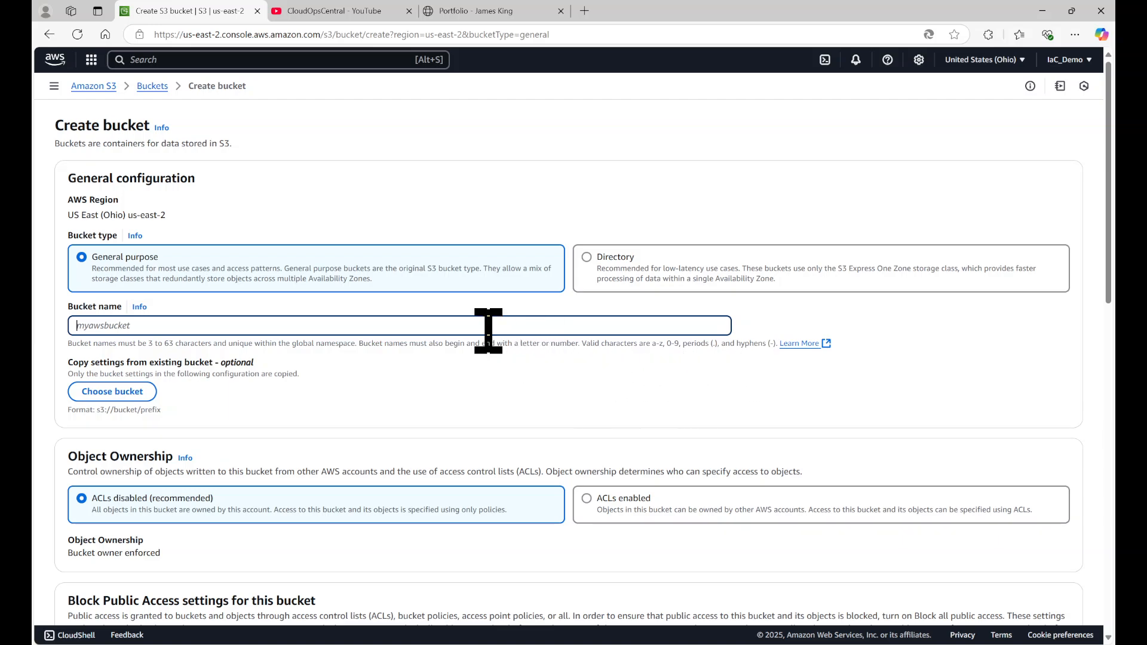
{"action": "type", "text": "mytestbucket-01"}
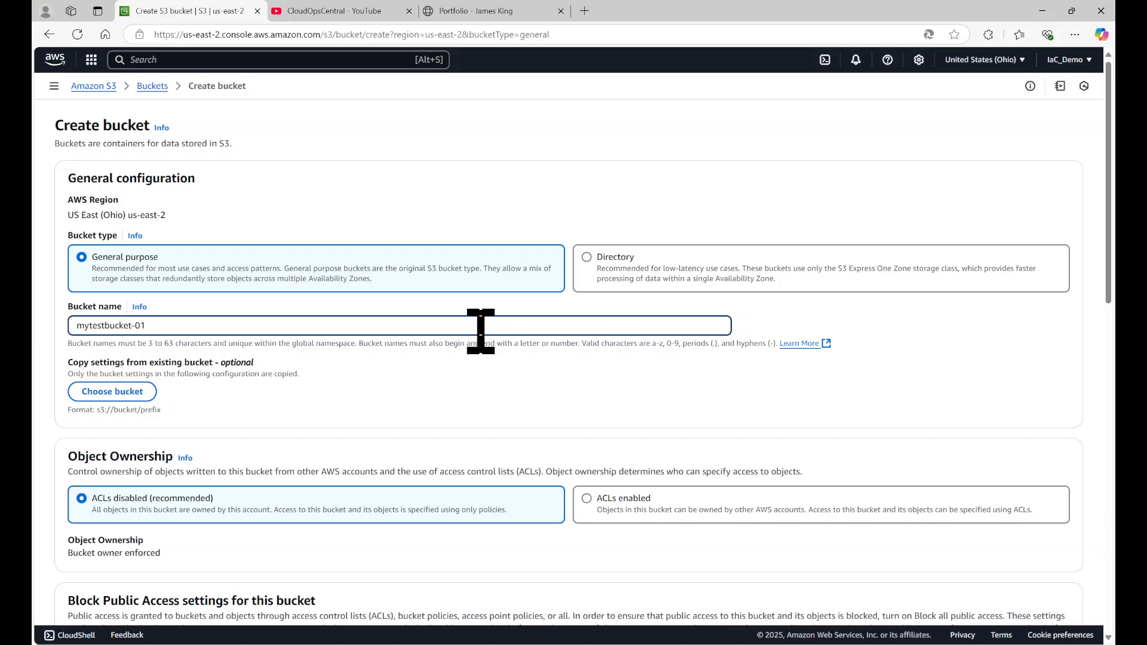
Step: Examine the option to copy settings from an existing bucket, plus the Object Ownership and Block Public Access settings
{"action": "left_click", "coordinate": [114, 397]}
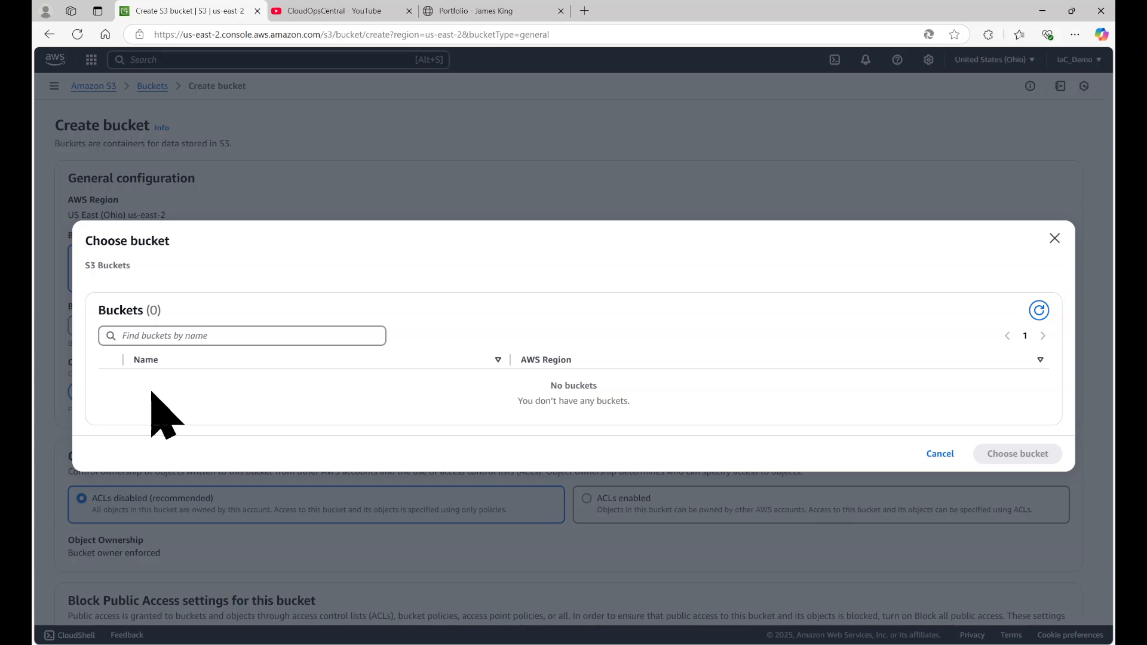
{"action": "left_click", "coordinate": [941, 456]}
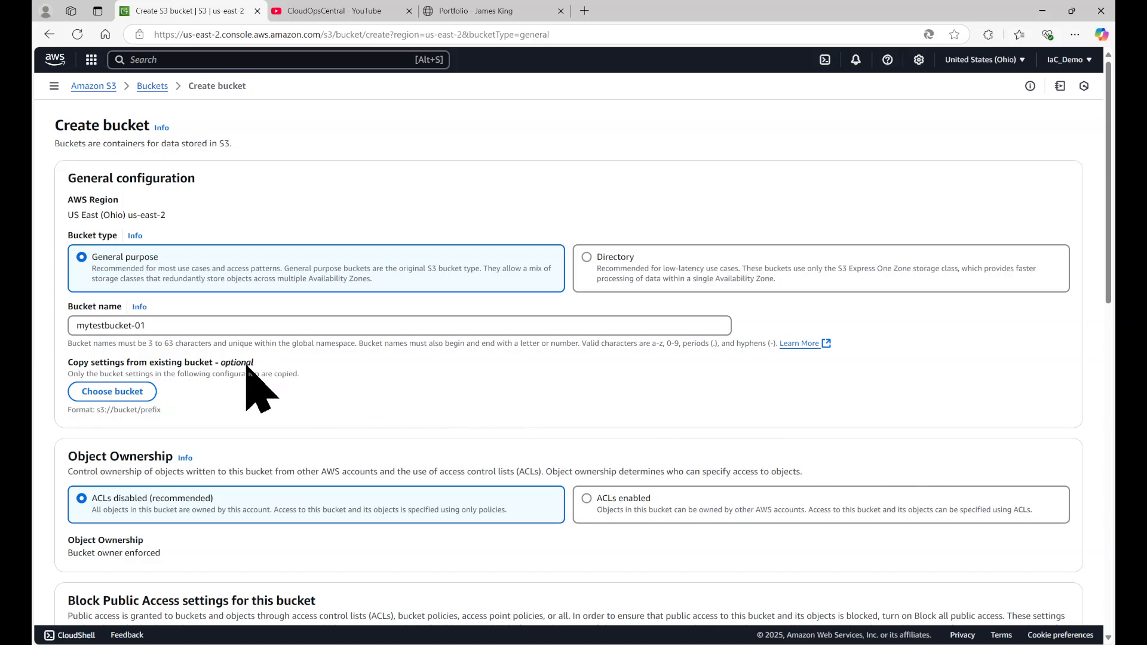
{"action": "left_click", "coordinate": [173, 323]}
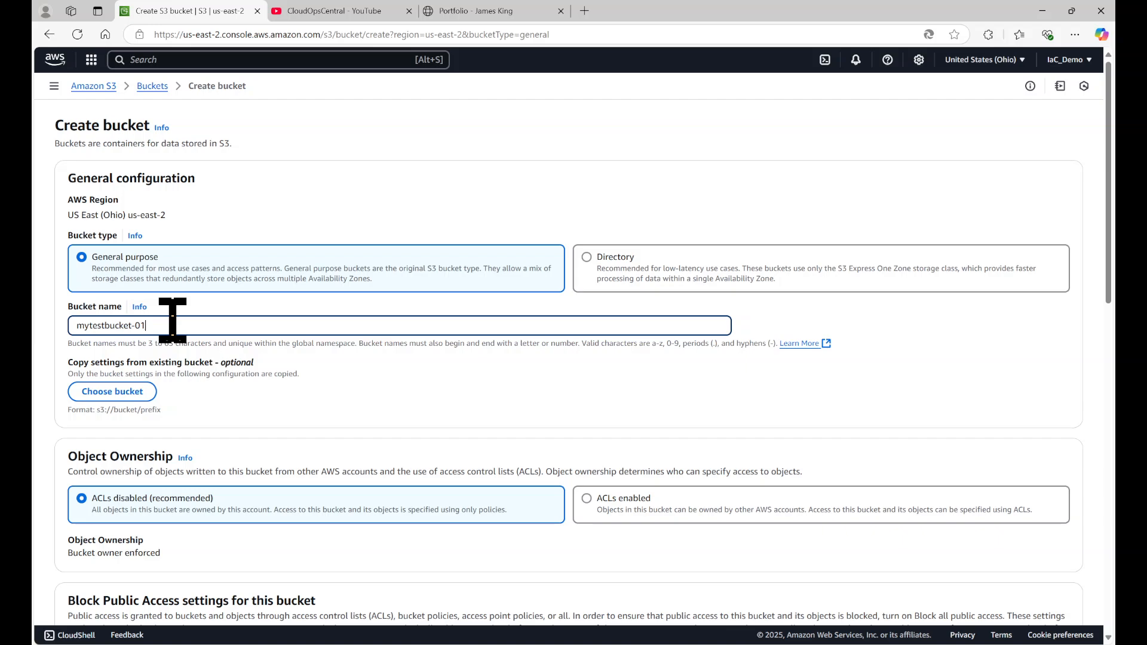
{"action": "scroll", "coordinate": [173, 321], "scroll_direction": "down", "scroll_amount": 4}
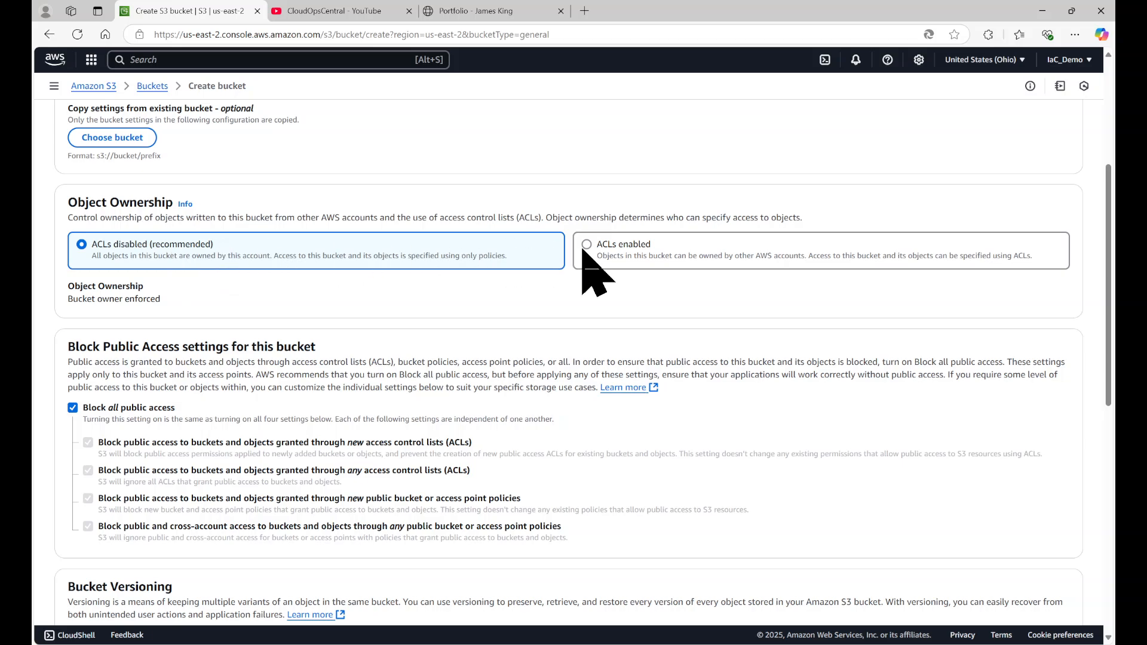
{"action": "scroll", "coordinate": [263, 308], "scroll_direction": "down", "scroll_amount": 2}
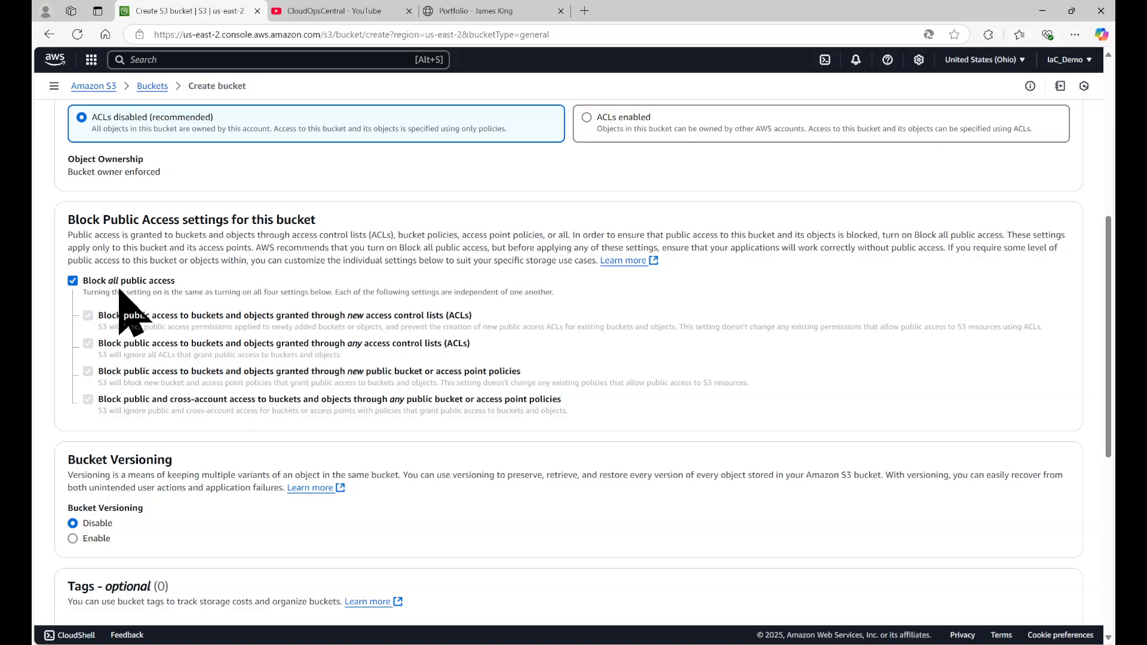
{"action": "scroll", "coordinate": [123, 305], "scroll_direction": "up", "scroll_amount": 1}
{"action": "scroll", "coordinate": [117, 290], "scroll_direction": "up", "scroll_amount": 2}
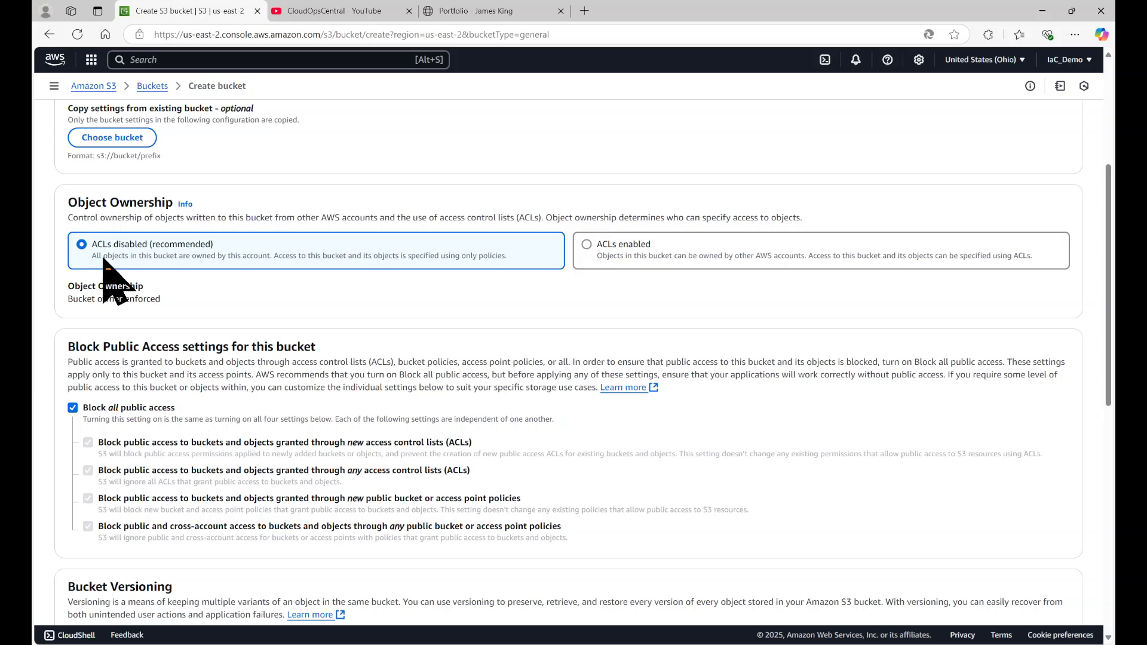
{"action": "scroll", "coordinate": [95, 285], "scroll_direction": "down", "scroll_amount": 3}
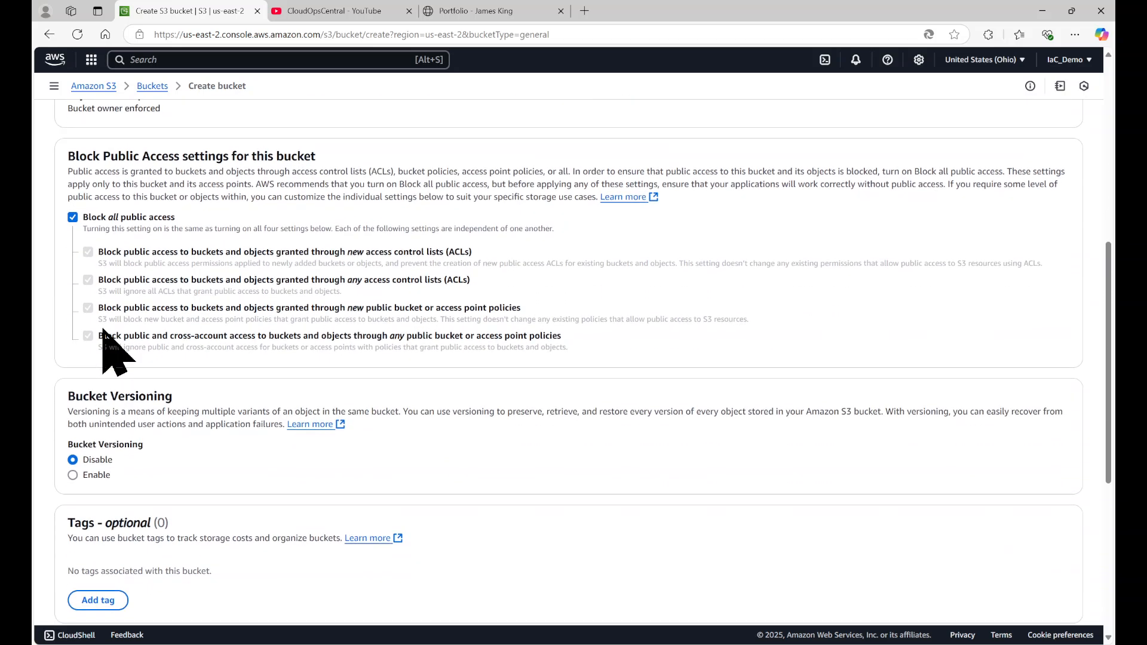
Step: Add a bucket tag with the key ProjectTest and the value Cloudflix2
{"action": "scroll", "coordinate": [128, 418], "scroll_direction": "down", "scroll_amount": 2}
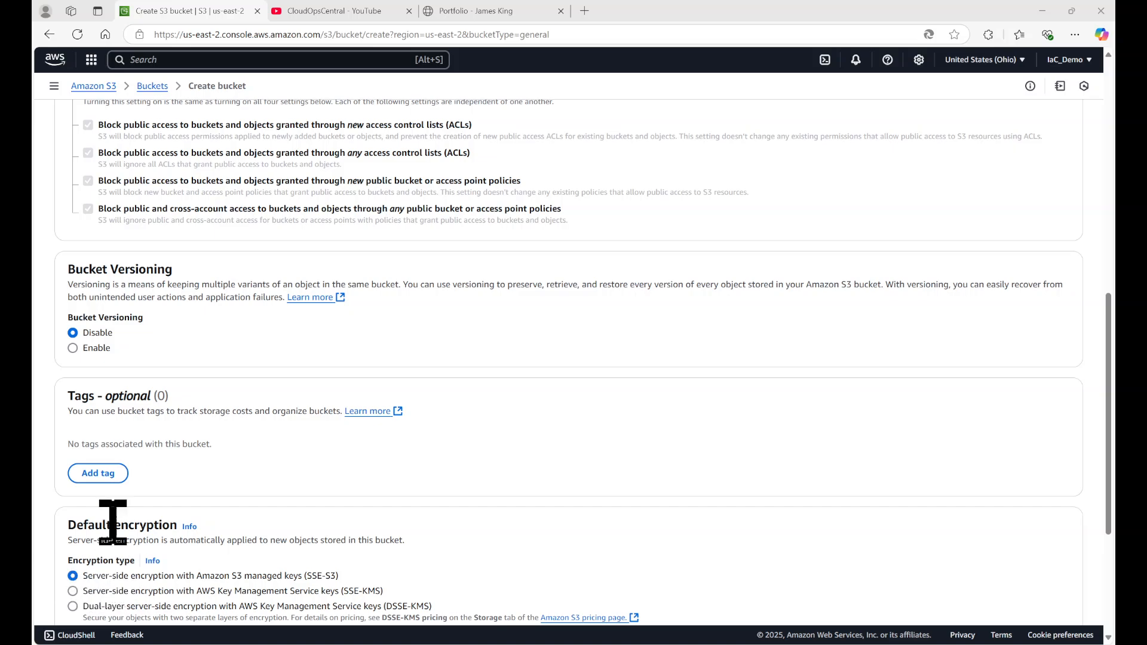
{"action": "left_click", "coordinate": [100, 475]}
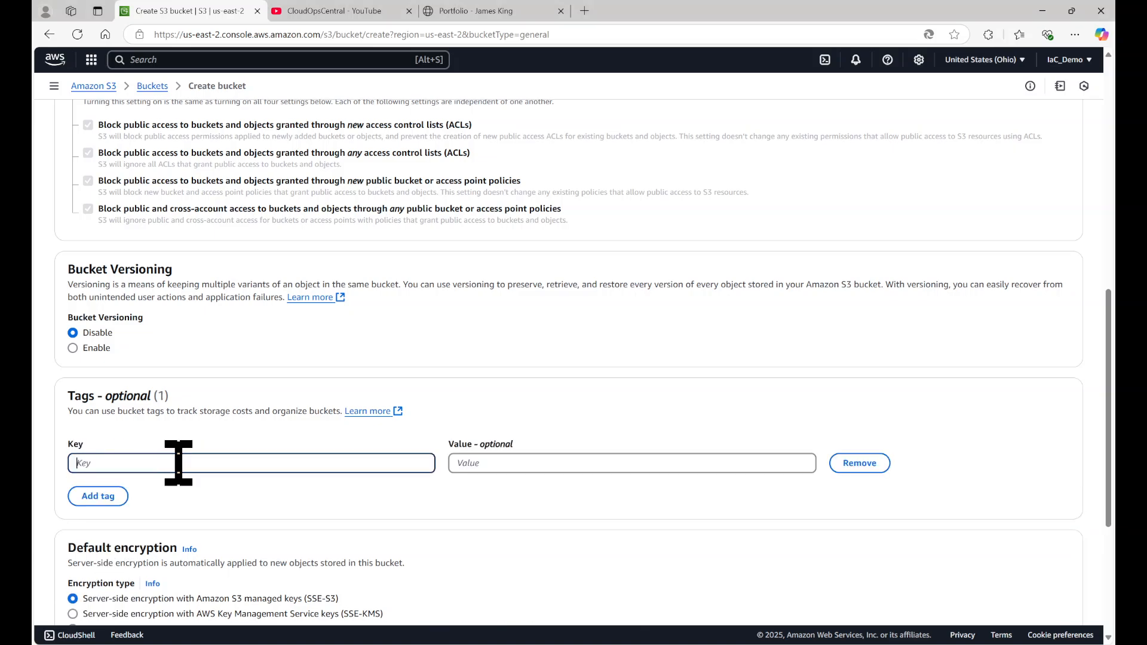
{"action": "scroll", "coordinate": [227, 443], "scroll_direction": "down", "scroll_amount": 2}
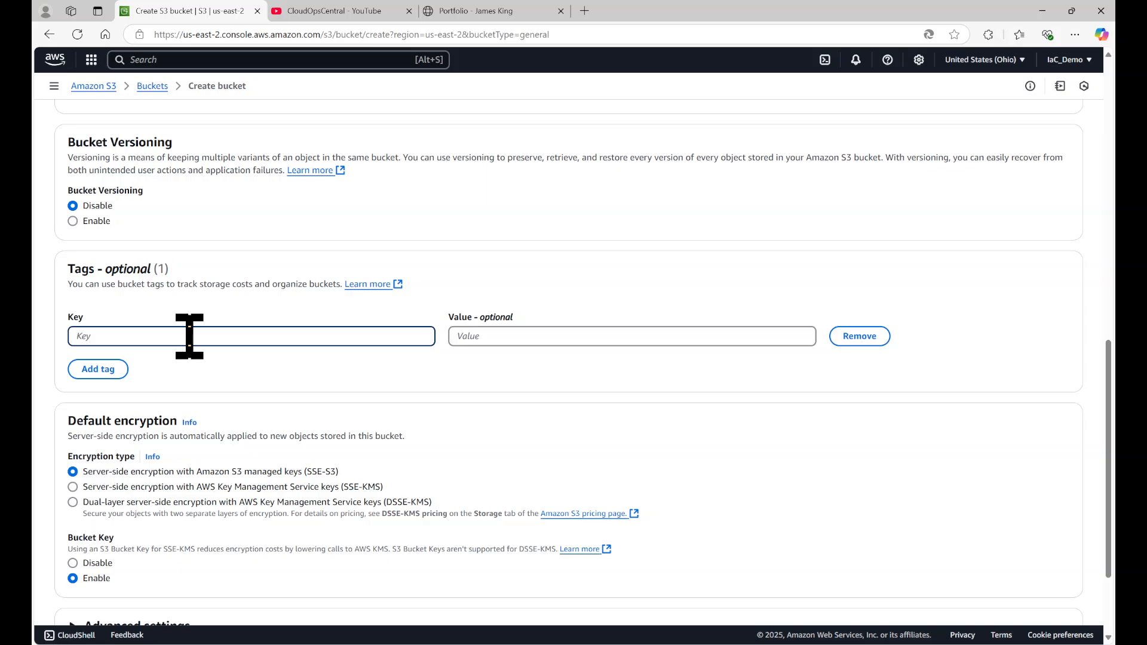
{"action": "type", "text": "ProjectTest"}
{"action": "key", "text": "Tab"}
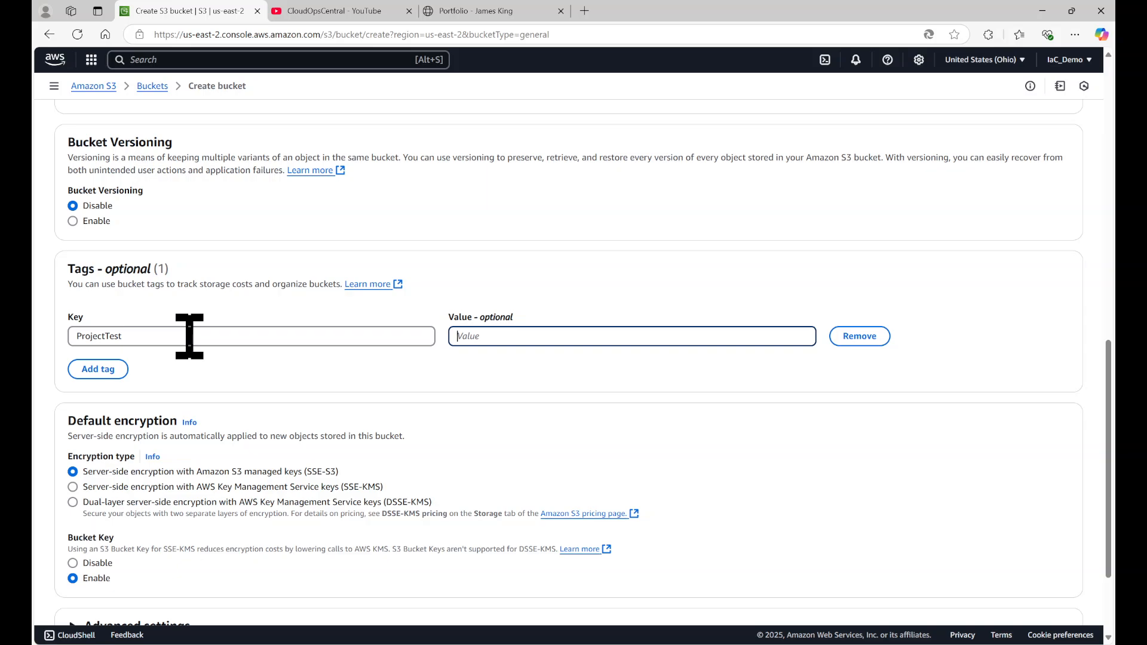
{"action": "type", "text": "Cloudflix2"}
Step: Inspect the Object Lock options in the advanced settings and try to create the bucket
{"action": "scroll", "coordinate": [200, 386], "scroll_direction": "down", "scroll_amount": 3}
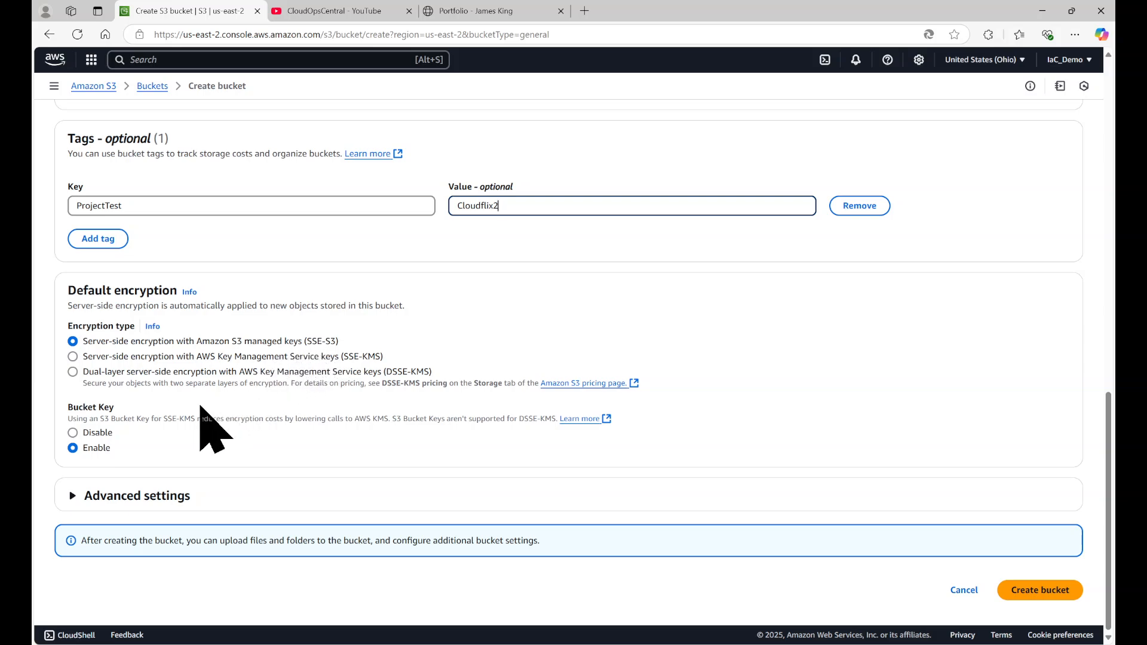
{"action": "left_click", "coordinate": [128, 496]}
{"action": "scroll", "coordinate": [130, 478], "scroll_direction": "down", "scroll_amount": 3}
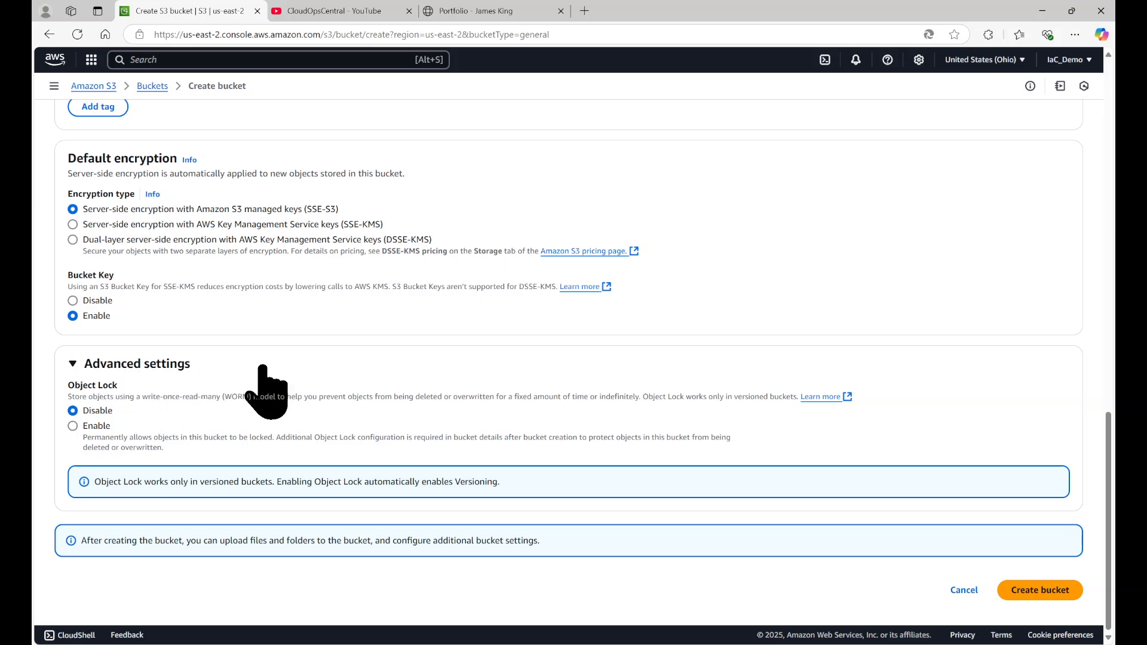
{"action": "left_click", "coordinate": [117, 368]}
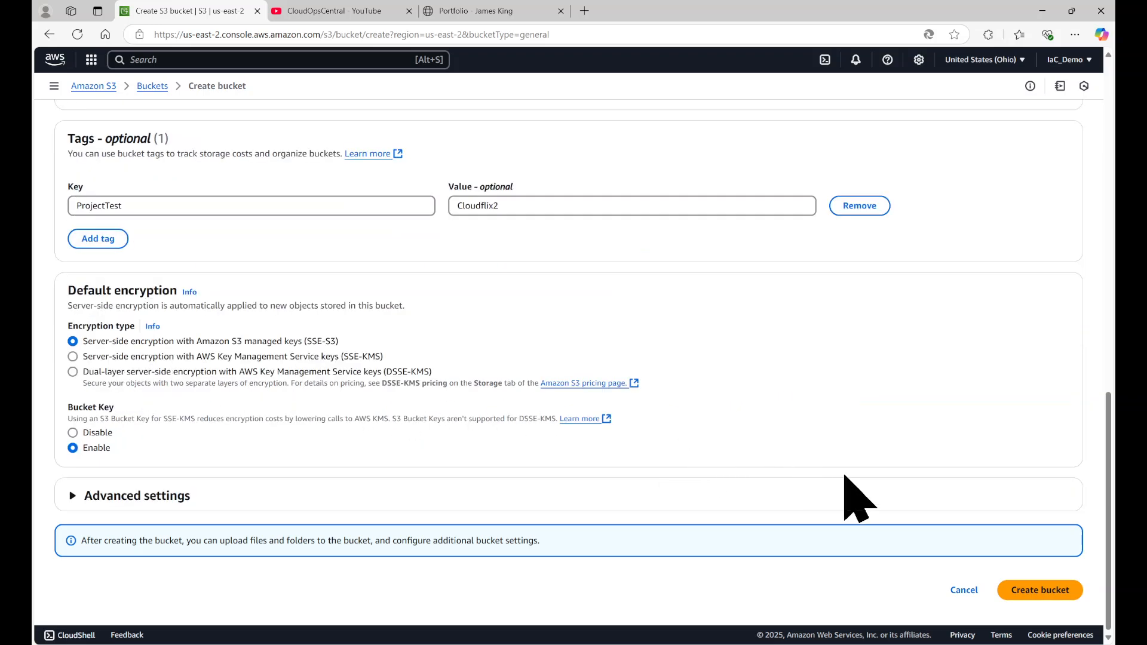
{"action": "left_click", "coordinate": [1047, 597]}
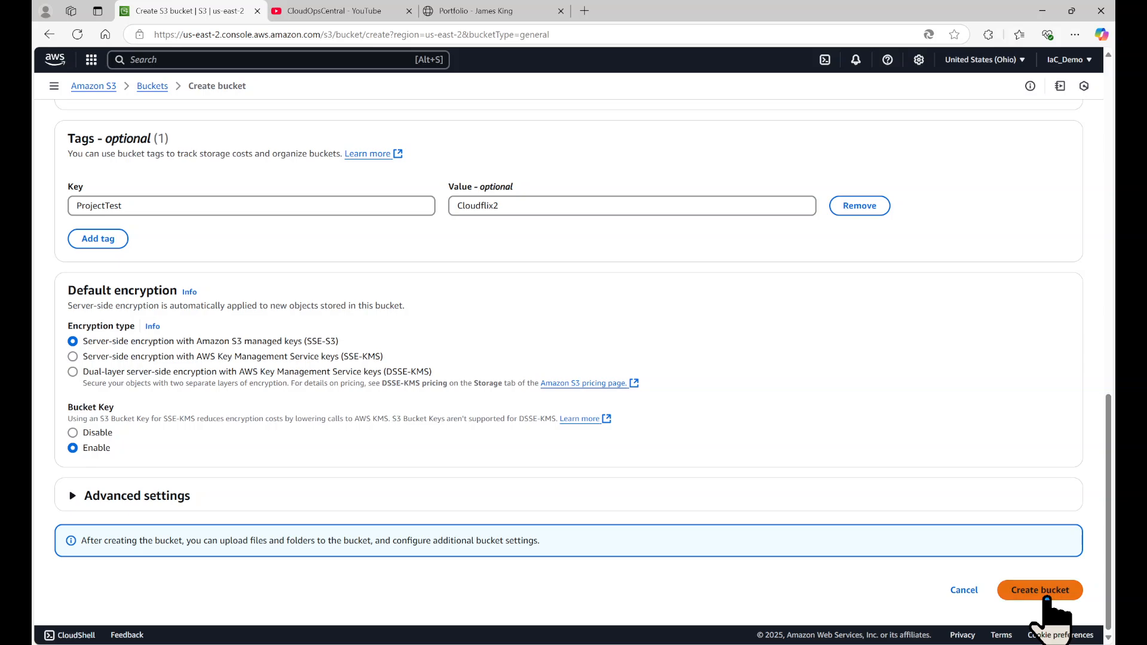
{"action": "left_click", "coordinate": [1046, 598]}
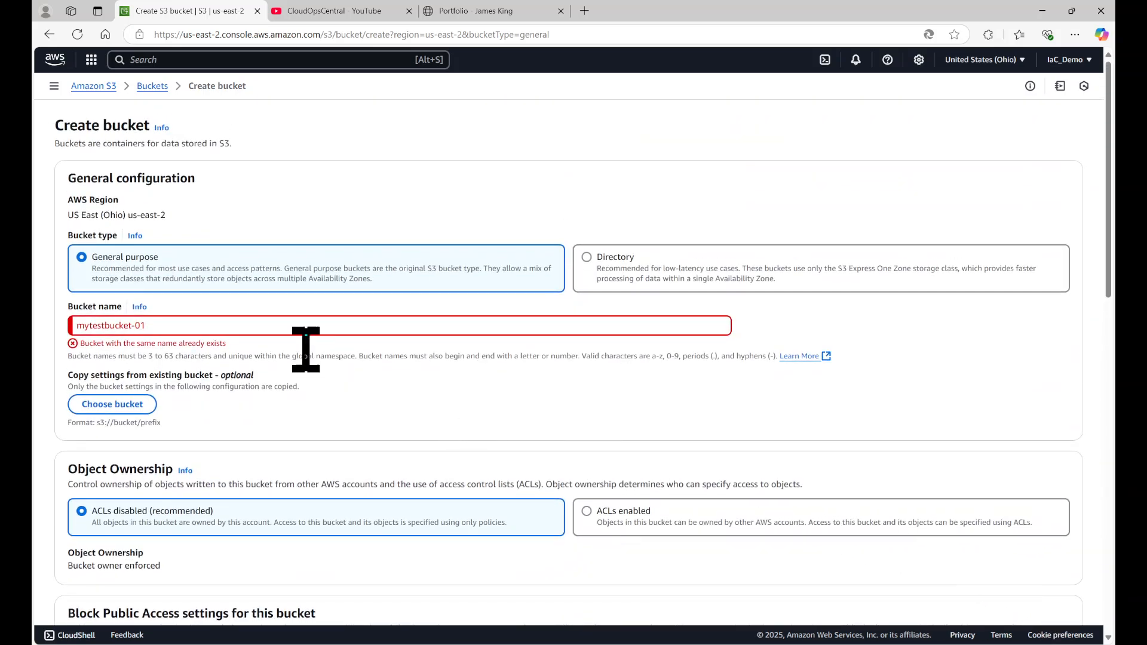
Step: Change the bucket name to mytestbucket-0102 and create the bucket
{"action": "left_click", "coordinate": [277, 324]}
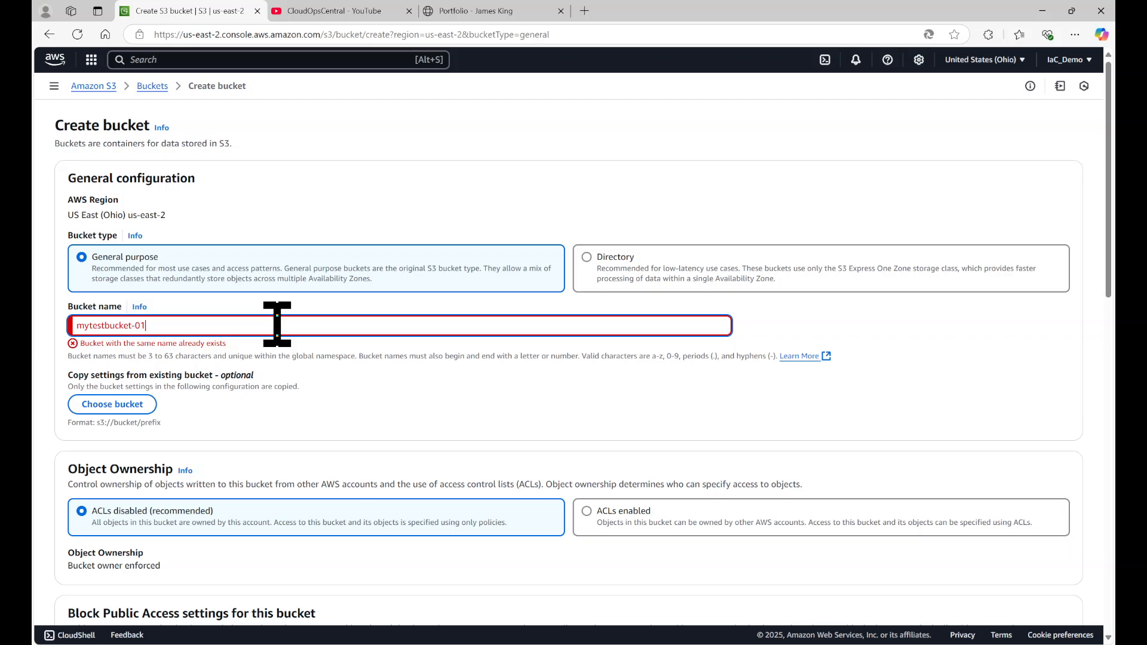
{"action": "type", "text": "02"}
{"action": "scroll", "coordinate": [807, 454], "scroll_direction": "down", "scroll_amount": 15}
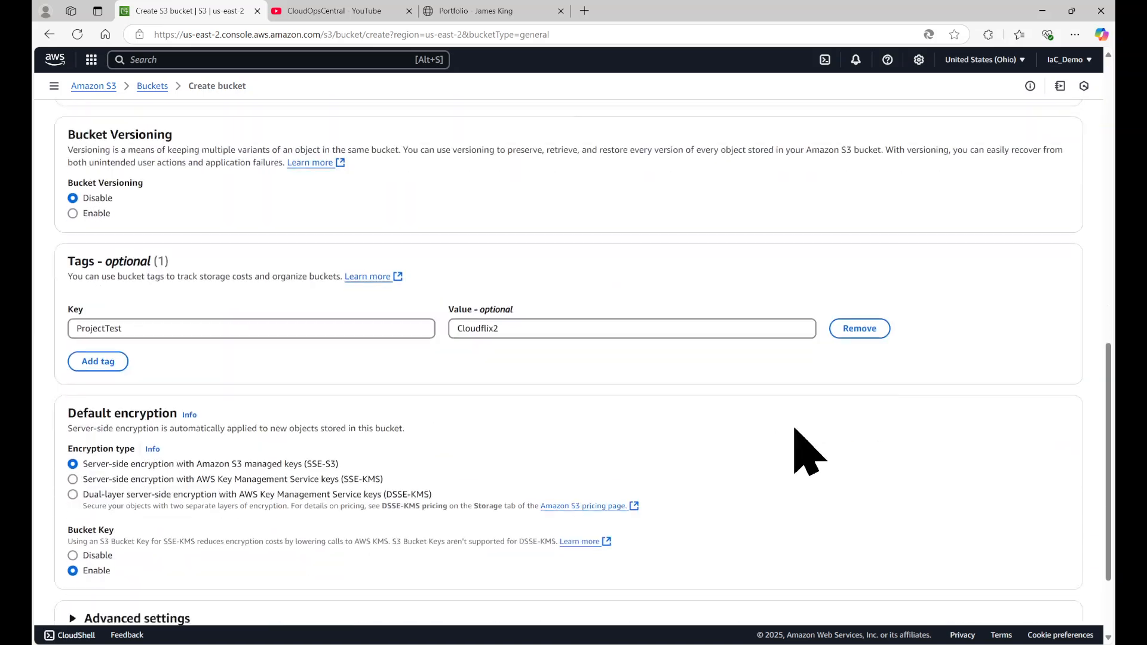
{"action": "left_click", "coordinate": [1036, 591]}
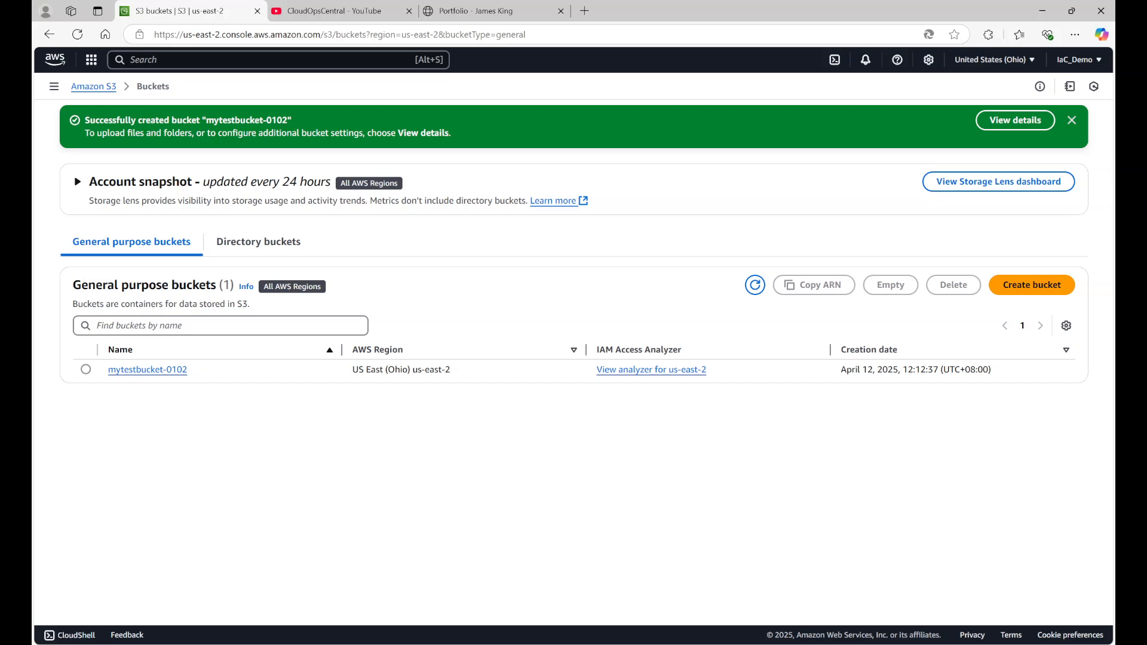
{"action": "left_click", "coordinate": [87, 370]}
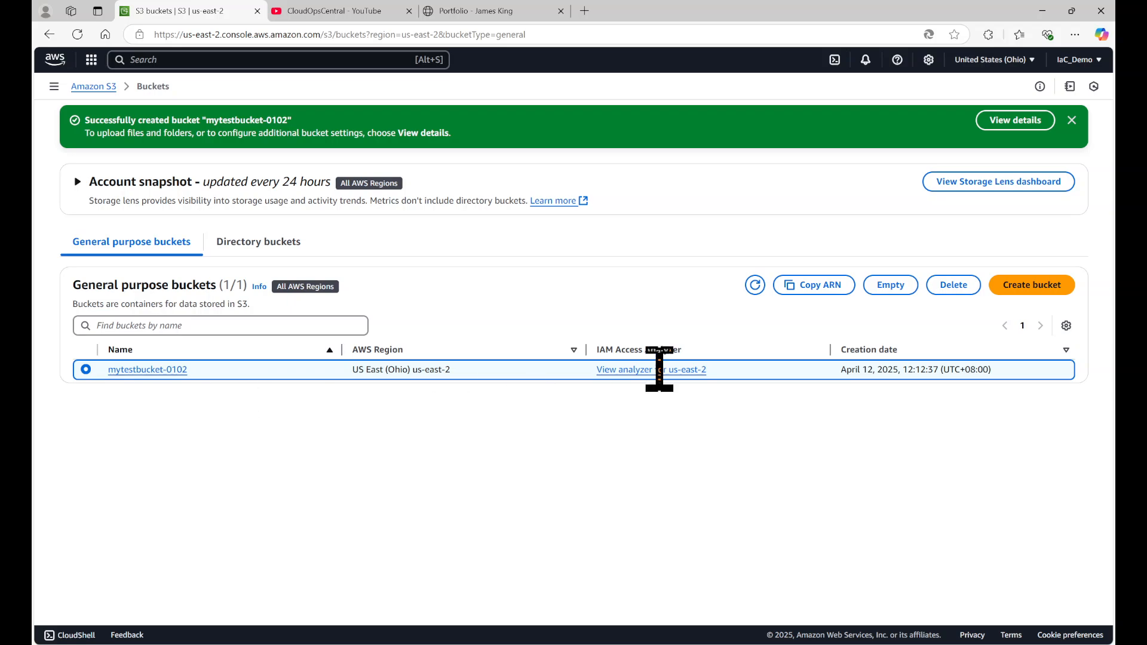
{"action": "left_click", "coordinate": [1030, 288]}
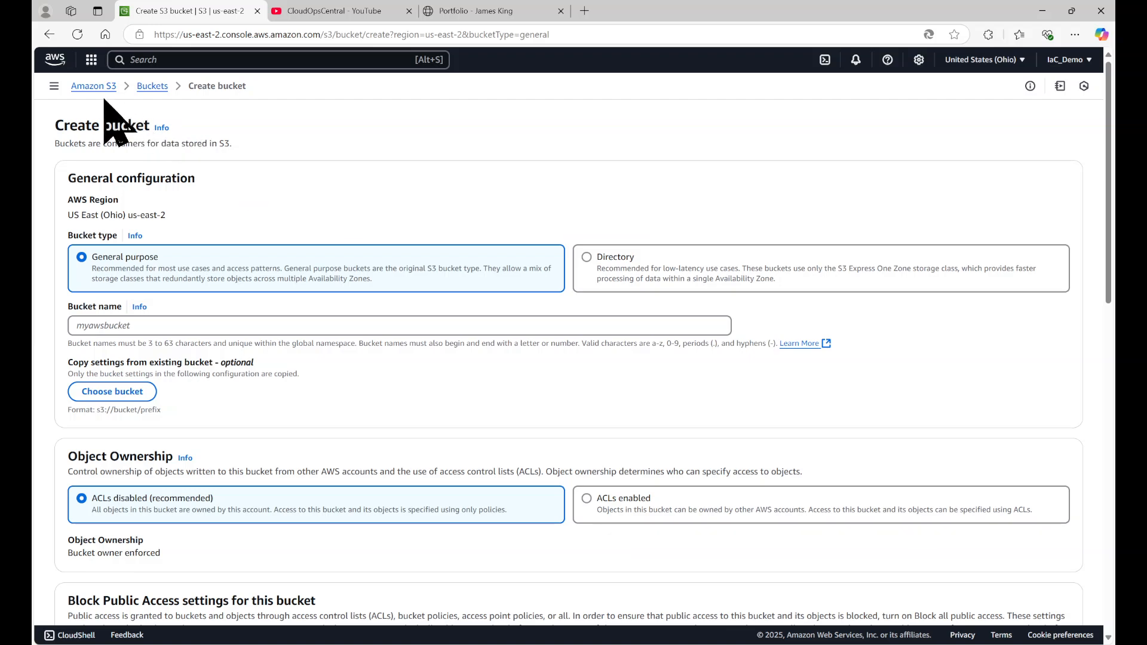
{"action": "left_click", "coordinate": [49, 34]}
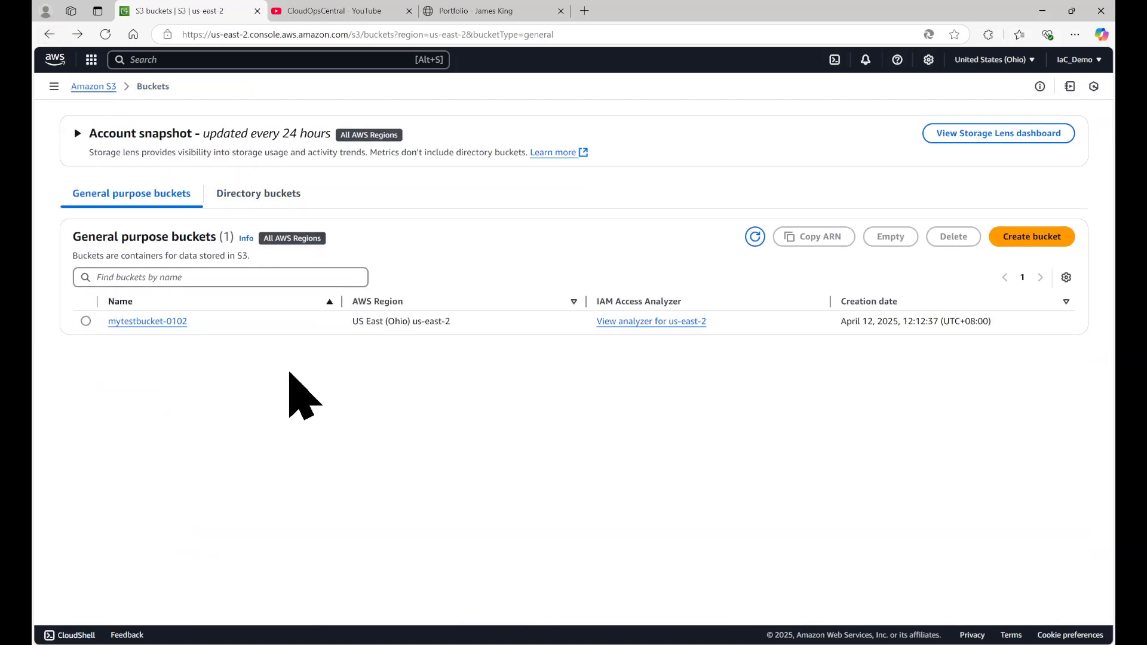